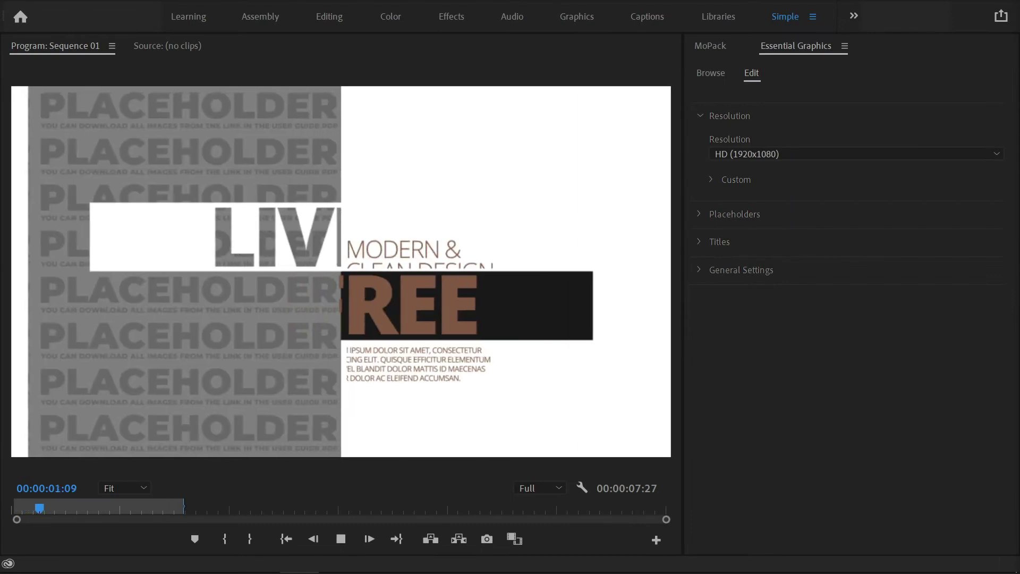
Swap the Placeholder image for the lion photo from the Typography images folder, using Scale to fit
{"action": "key", "text": "space"}
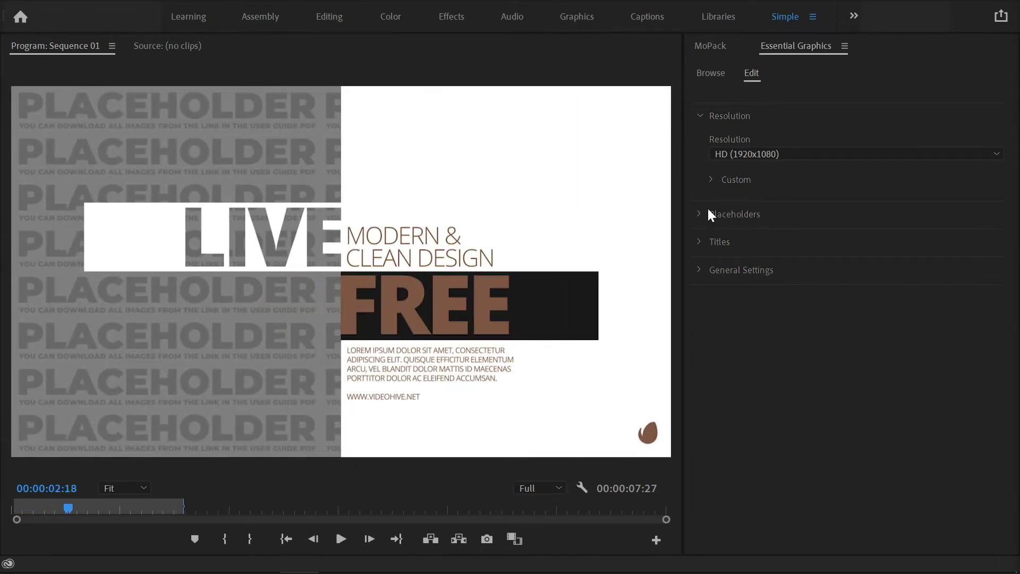
{"action": "left_click", "coordinate": [702, 216]}
{"action": "left_click", "coordinate": [714, 244]}
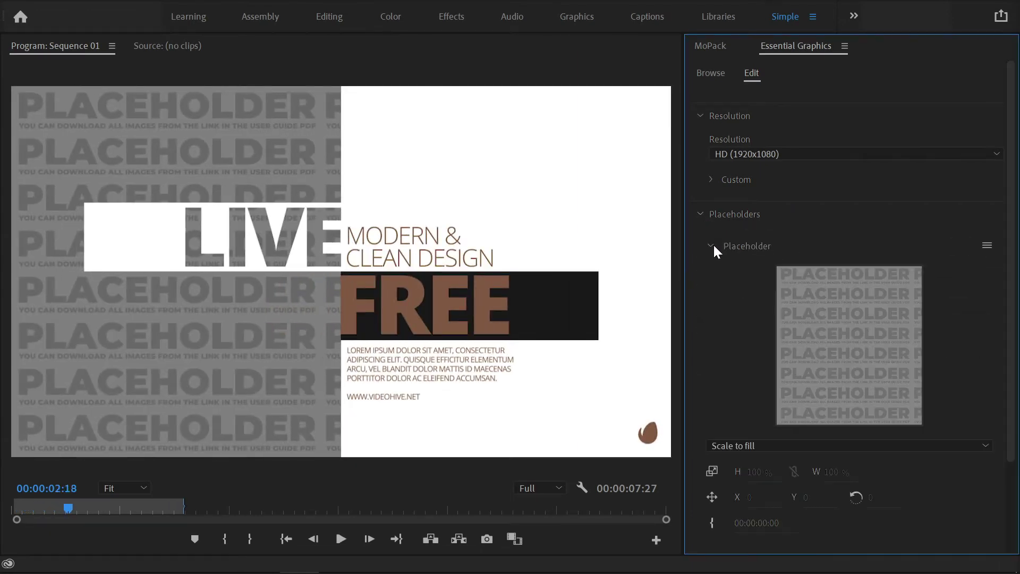
{"action": "left_click", "coordinate": [989, 247]}
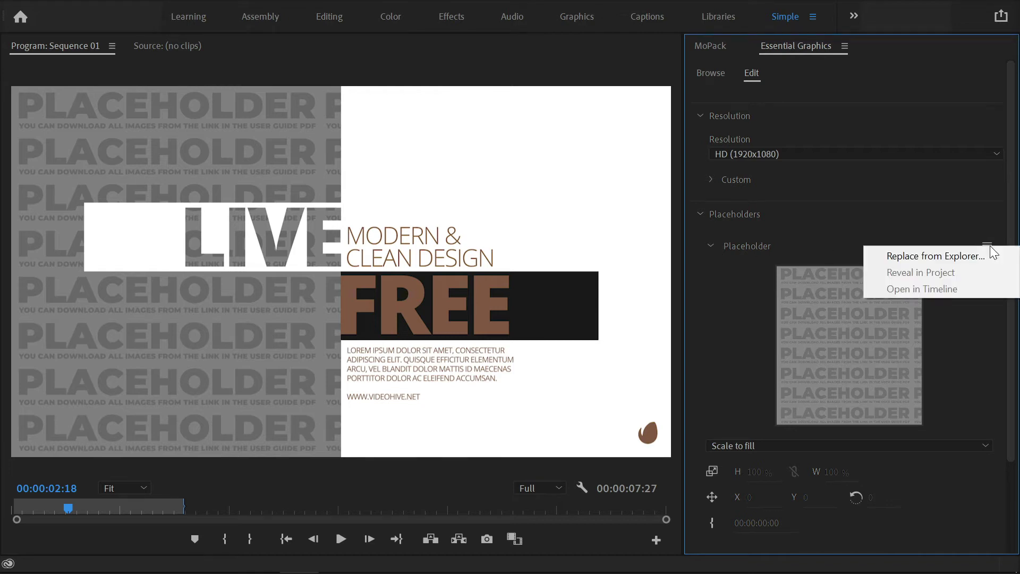
{"action": "left_click", "coordinate": [980, 256]}
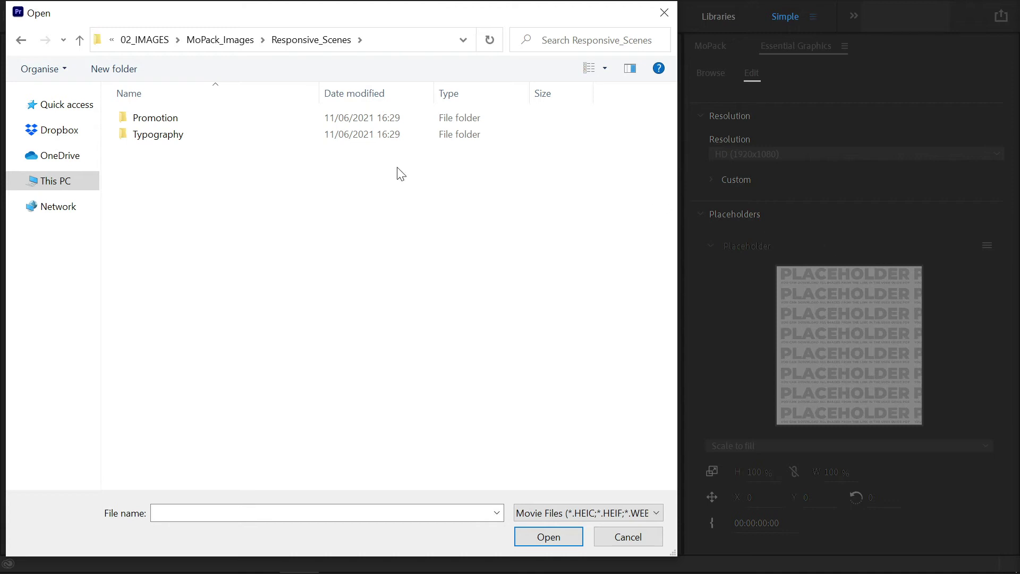
{"action": "double_click", "coordinate": [194, 134]}
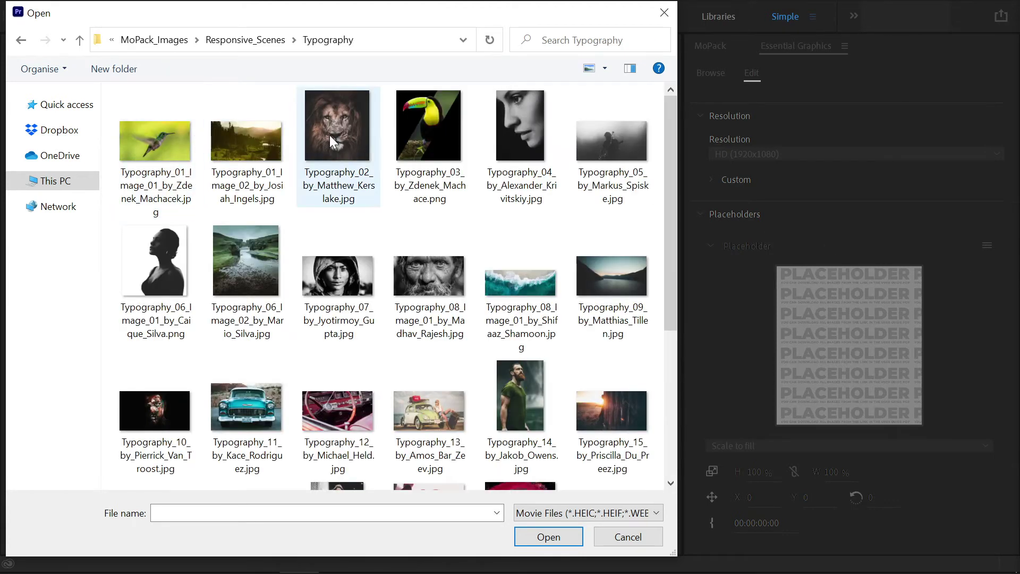
{"action": "double_click", "coordinate": [330, 134]}
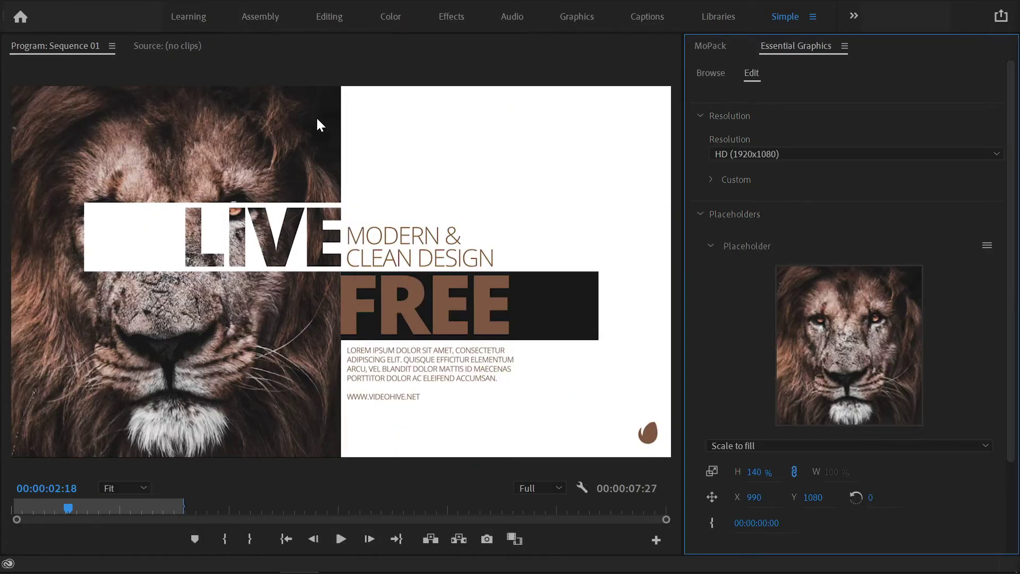
{"action": "left_click", "coordinate": [725, 446]}
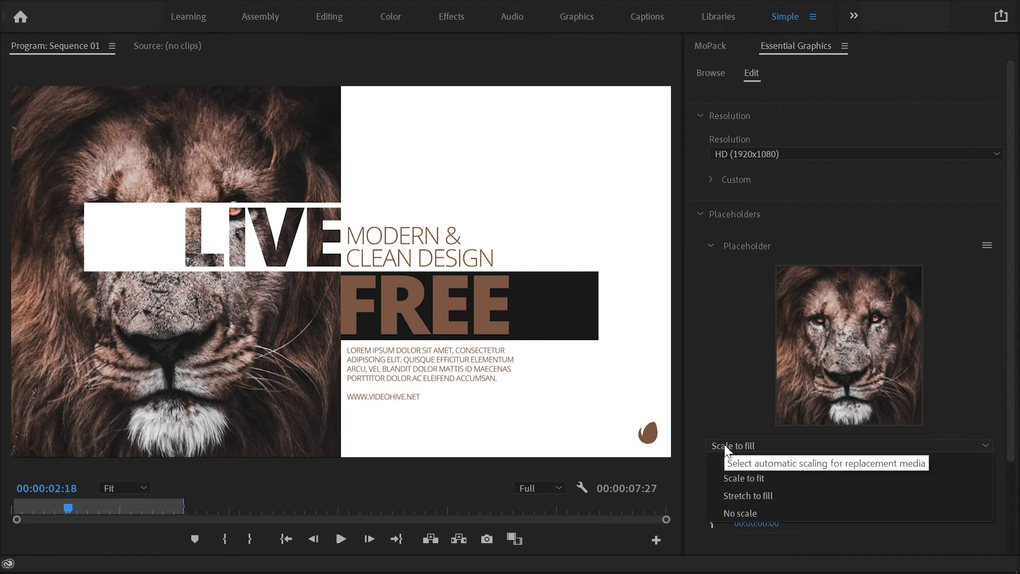
{"action": "left_click", "coordinate": [745, 477]}
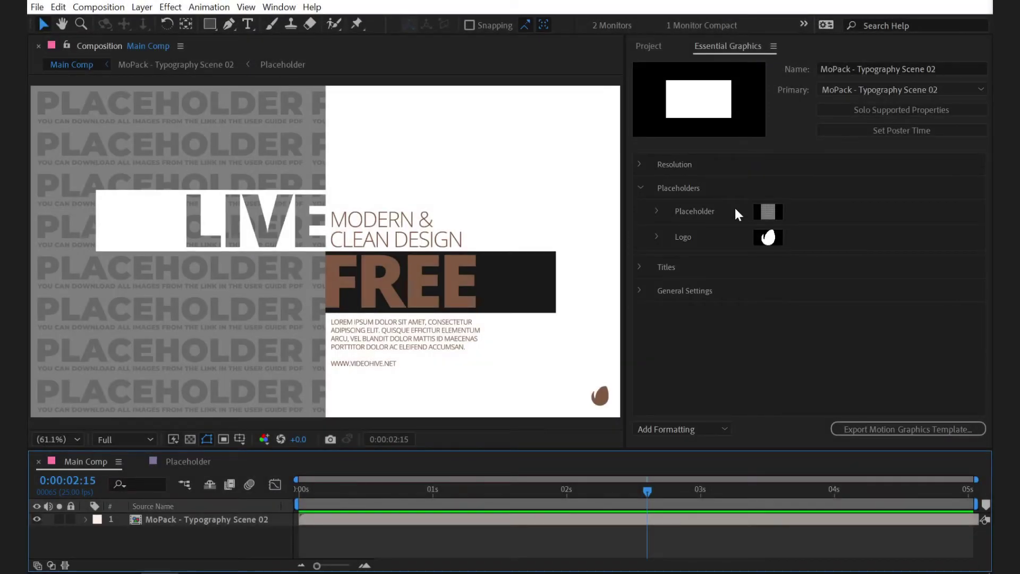
Reveal the Placeholder composition in the After Effects timeline
{"action": "right_click", "coordinate": [735, 208]}
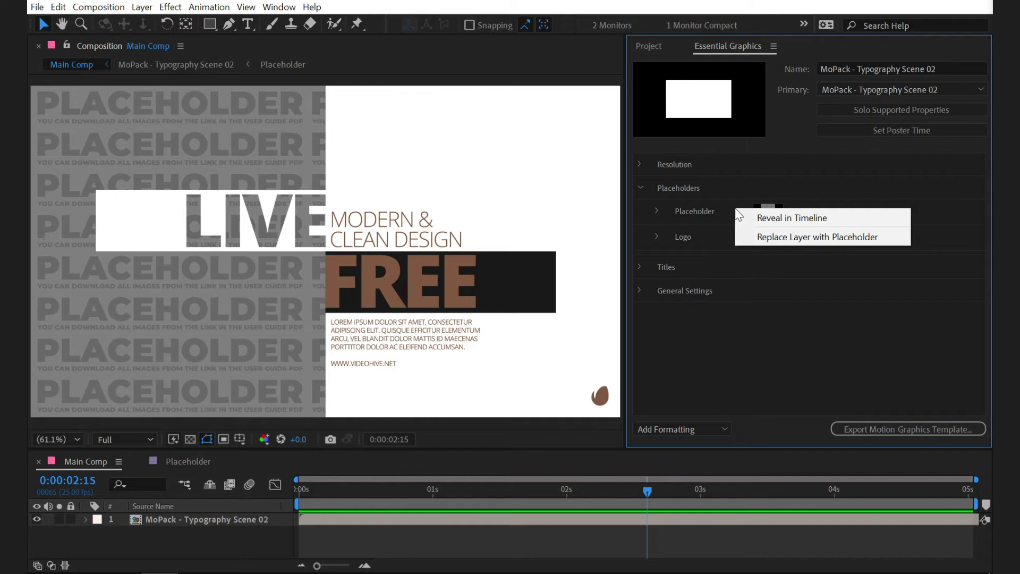
{"action": "key", "text": "Escape"}
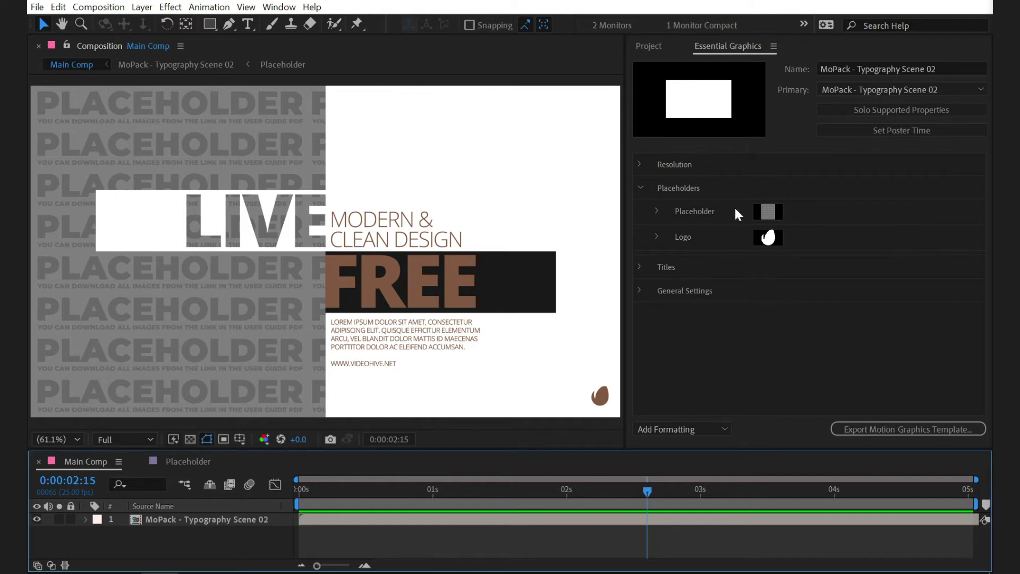
{"action": "right_click", "coordinate": [735, 209]}
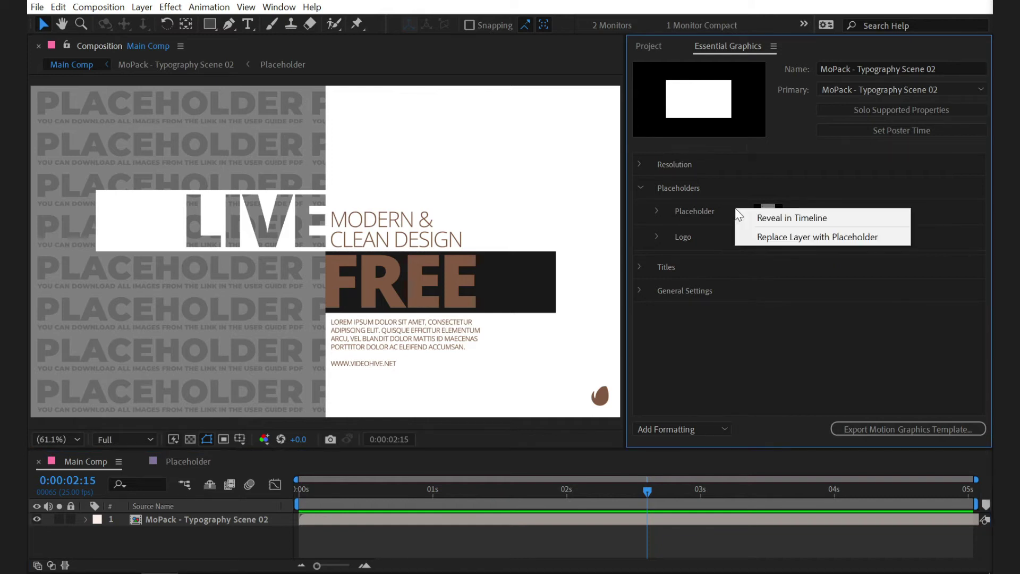
{"action": "left_click", "coordinate": [741, 212]}
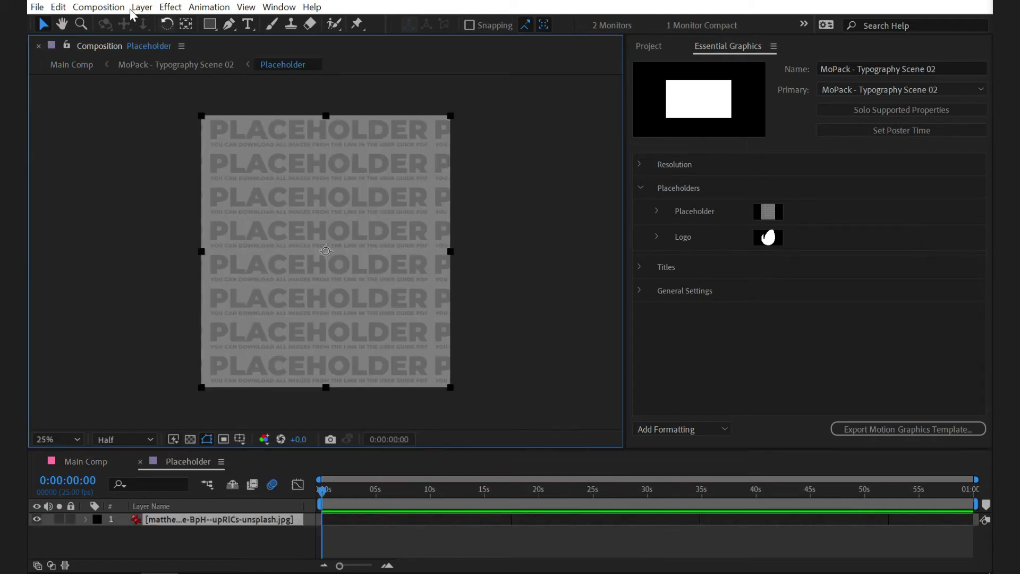
Import the runner photo, layer it above the placeholder, and nudge it slightly left
{"action": "left_click", "coordinate": [37, 6]}
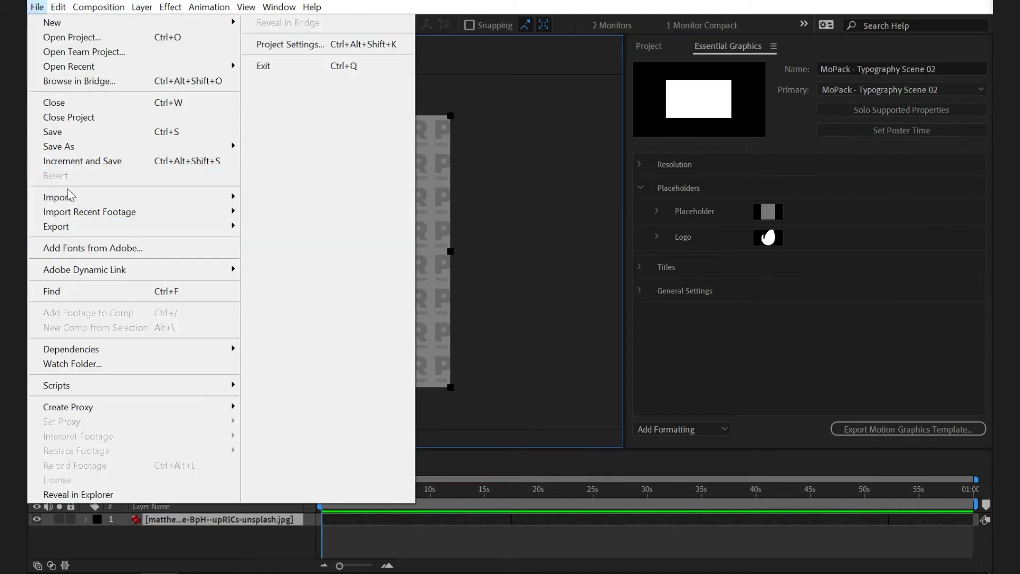
{"action": "mouse_move", "coordinate": [57, 197]}
{"action": "left_click", "coordinate": [253, 202]}
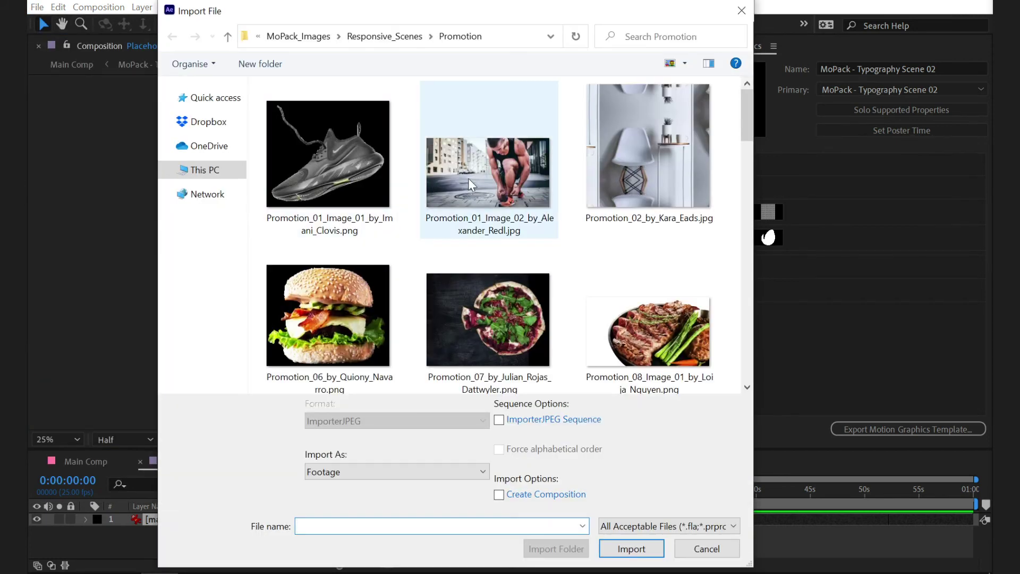
{"action": "double_click", "coordinate": [470, 185]}
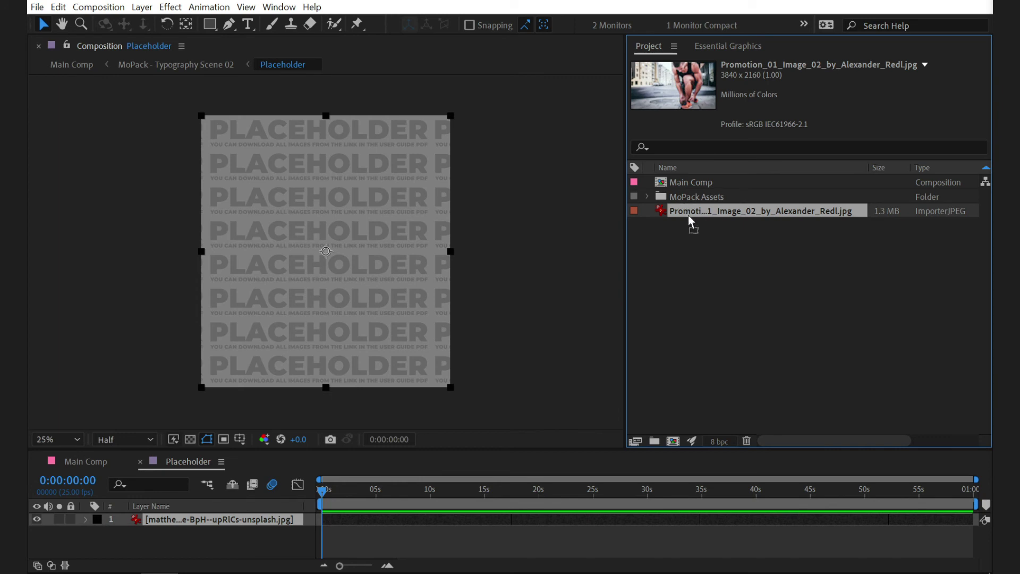
{"action": "left_click_drag", "start_coordinate": [689, 212], "coordinate": [221, 516]}
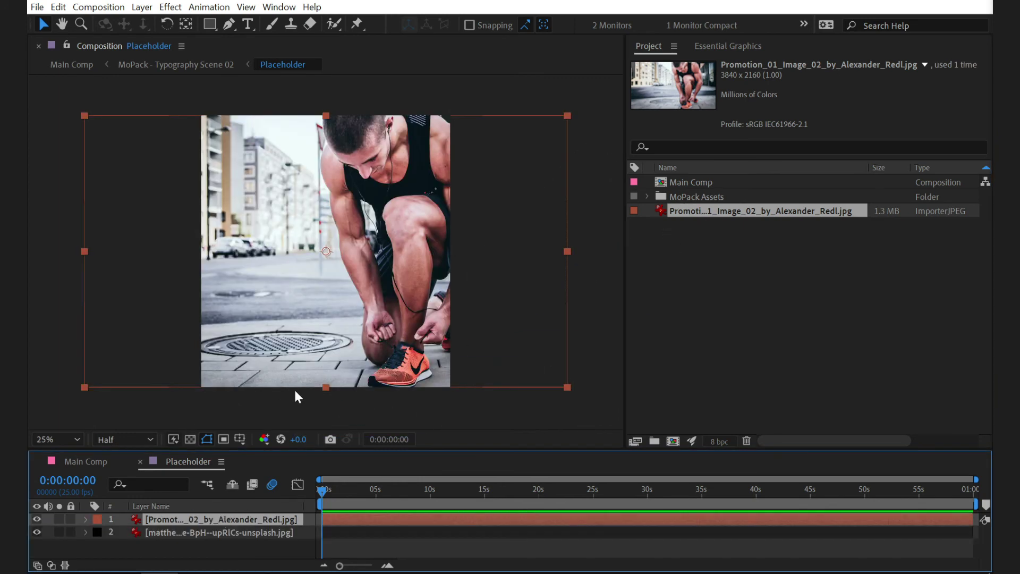
{"action": "left_click_drag", "start_coordinate": [405, 217], "coordinate": [352, 217]}
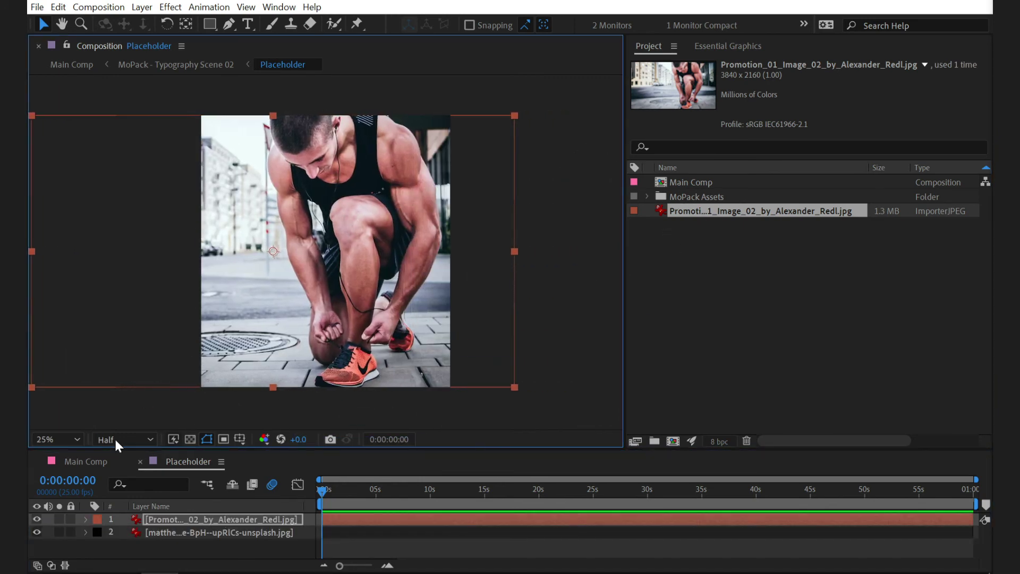